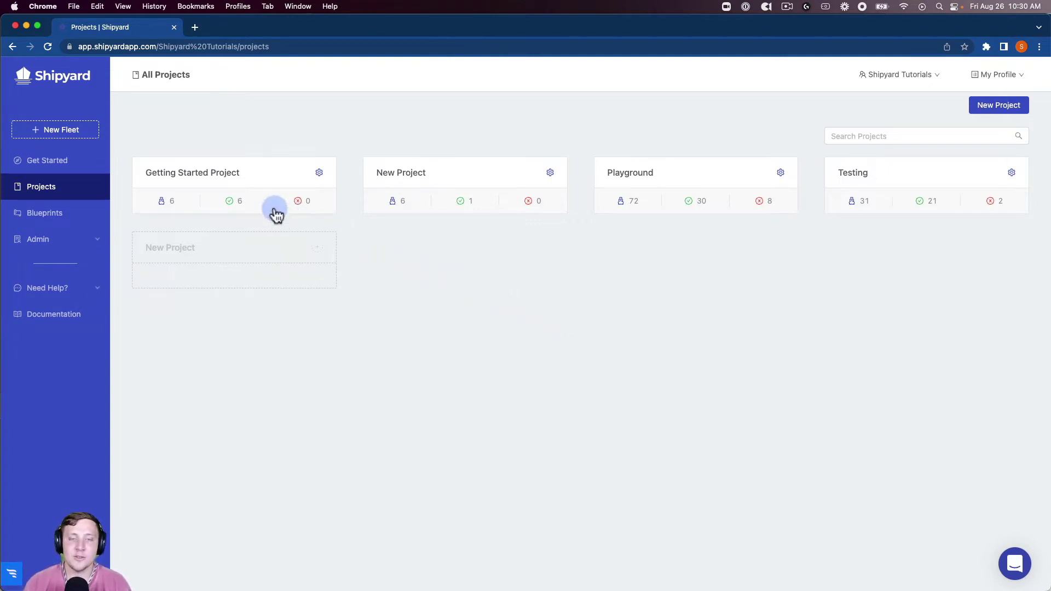
Open the "Download File from Webpage and Email to User" fleet of the Getting Started Project for editing
{"action": "left_click", "coordinate": [205, 179]}
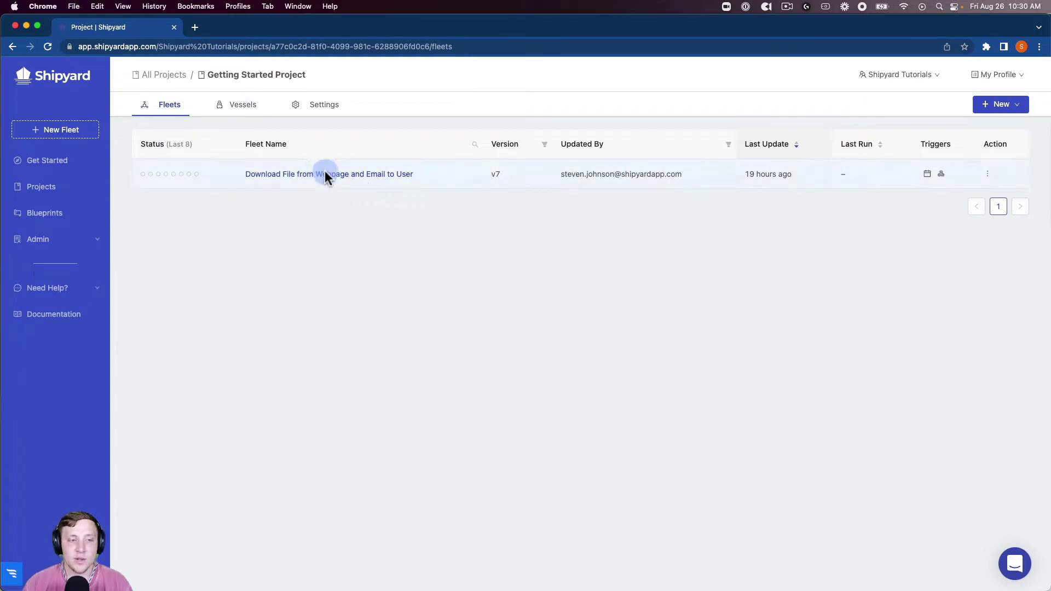
{"action": "left_click", "coordinate": [1000, 178]}
{"action": "left_click", "coordinate": [998, 225]}
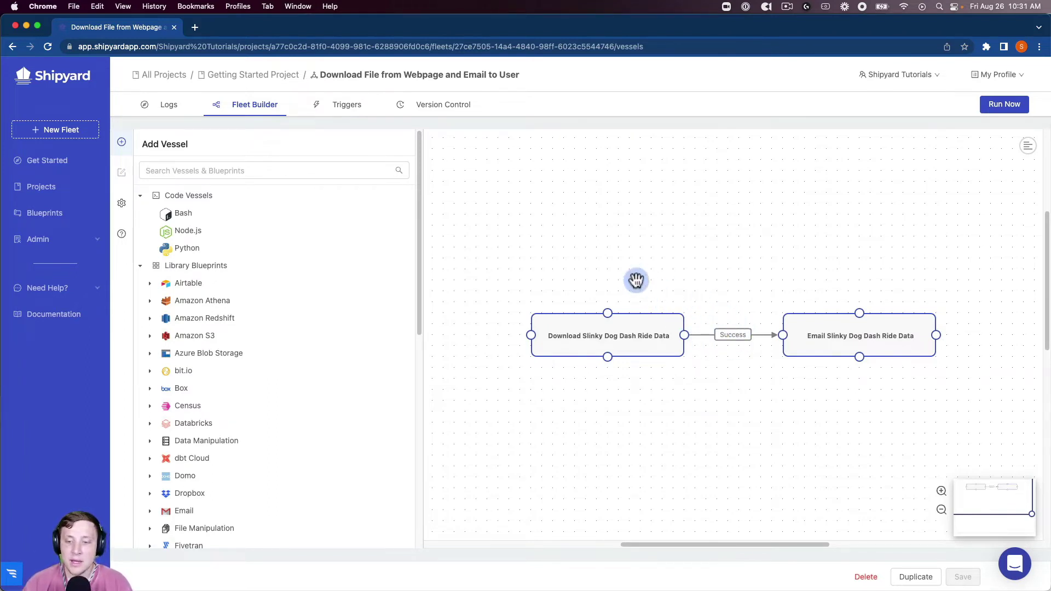
Add a Python code vessel named "Add Wait Time in Hours" with add_wait_times_in_hours.py as its file to run
{"action": "mouse_move", "coordinate": [228, 248]}
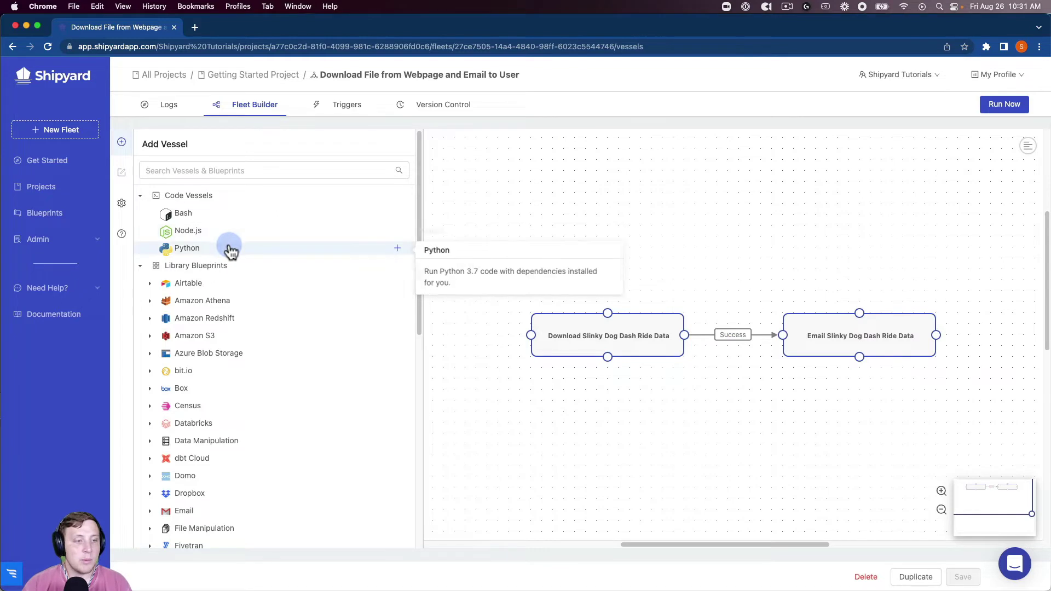
{"action": "left_click", "coordinate": [198, 249]}
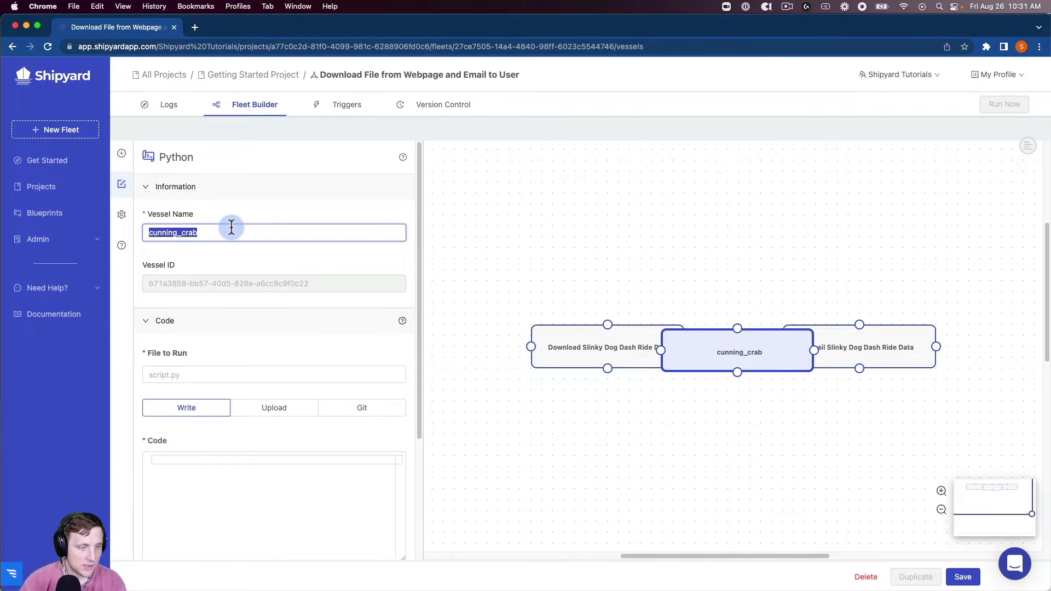
{"action": "type", "text": "Al"}
{"action": "type", "text": "dd Wait Tim"}
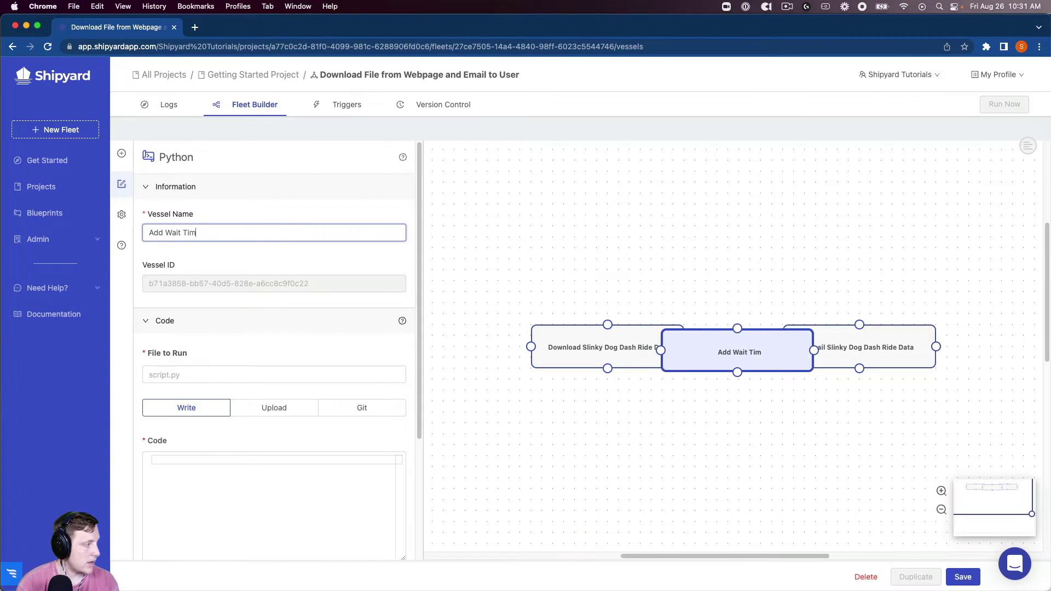
{"action": "type", "text": "e in Hours"}
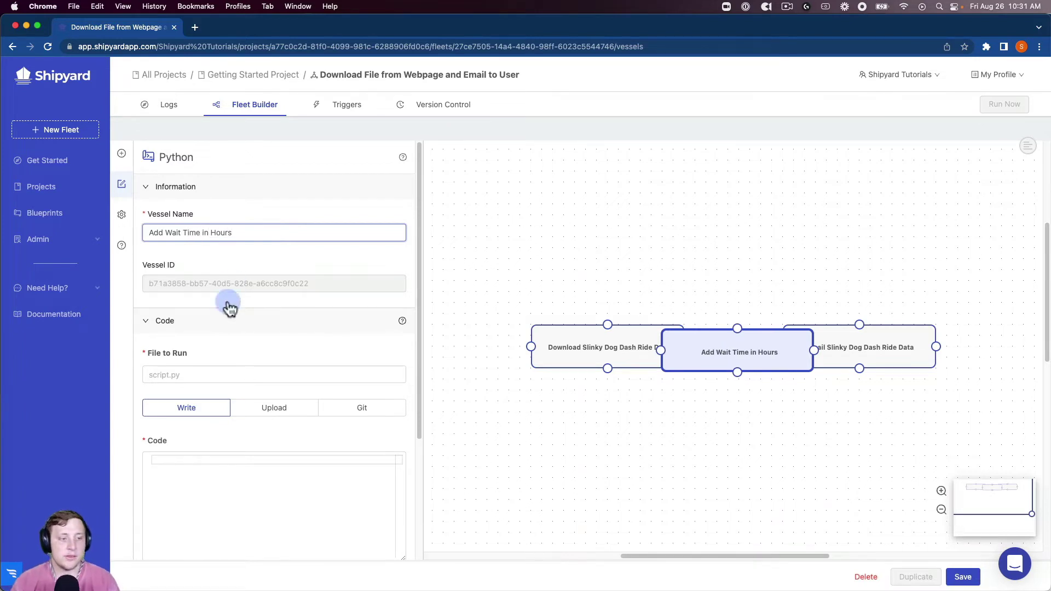
{"action": "left_click", "coordinate": [214, 374]}
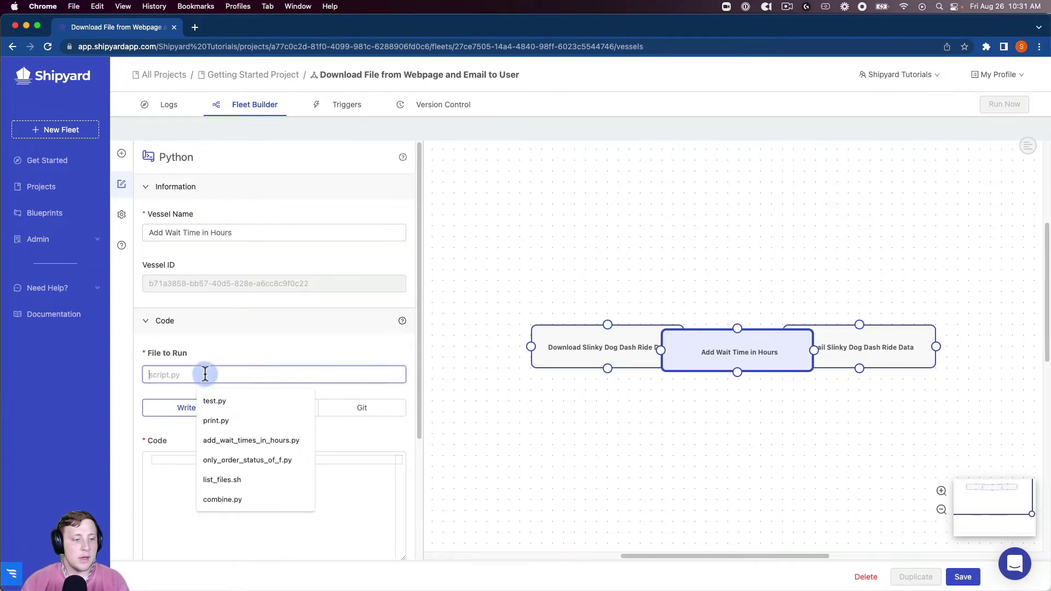
{"action": "left_click", "coordinate": [257, 443]}
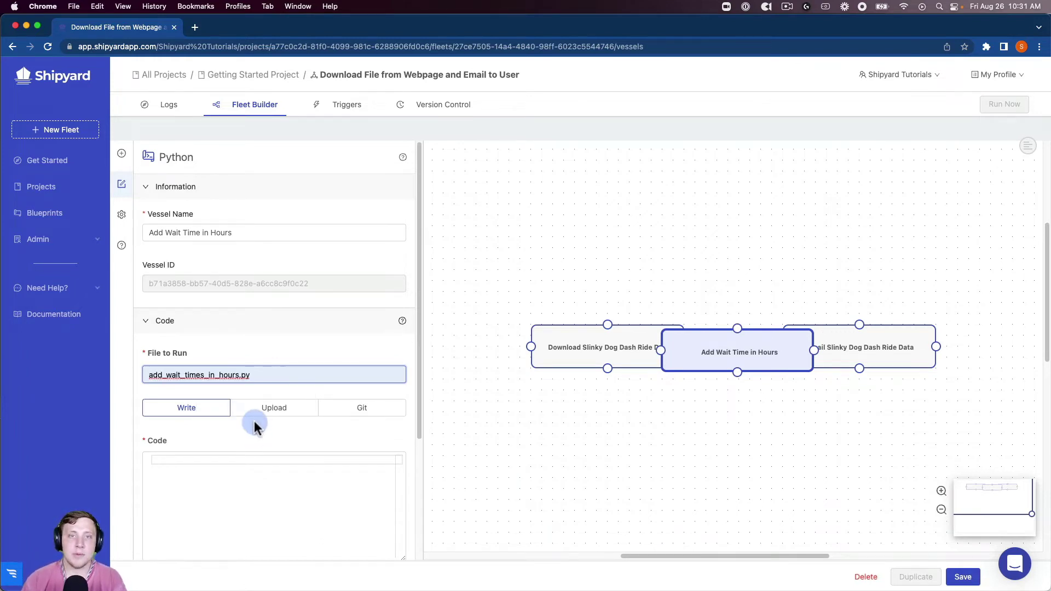
Enter pandas code that reads disney_world_wait_times/slinky_dog_dash.csv, adds SPOSTHR as SPOSTMIN / 60 rounded to 2 decimals, and writes disney_world_wait_times/slinky_dog_dash_with_hours.csv with index = None
{"action": "left_click", "coordinate": [250, 470]}
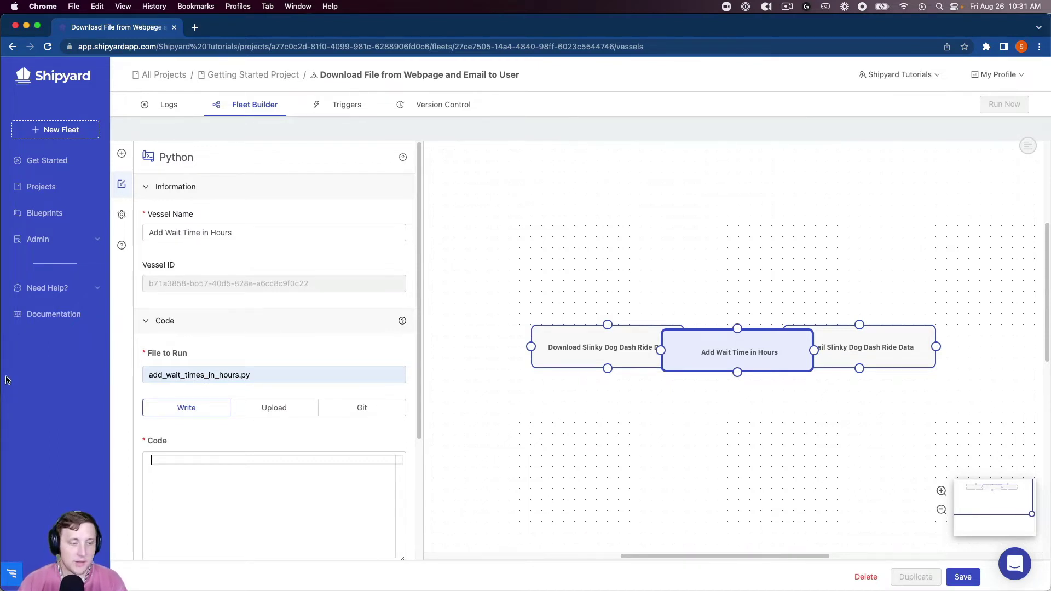
{"action": "type", "text": "import pandas as pd df = pd.read_csv('disney_world_wait_times/slinky_dog_dash.csv') df['SPOSTHR'] = round(df['SPOSTMIN'] / 60,2) df.to_csv('disney_world_wait_times/slinky_dog_dash_with_hours.csv', index = False)"}
{"action": "left_click_drag", "start_coordinate": [274, 555], "coordinate": [155, 564]}
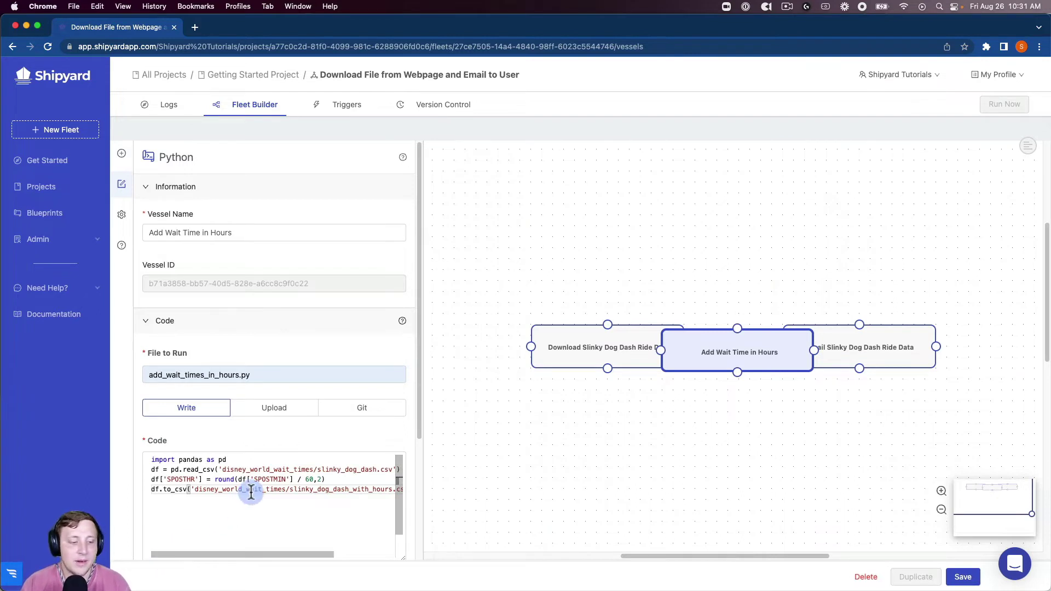
{"action": "scroll", "coordinate": [257, 454], "scroll_direction": "down", "scroll_amount": 1}
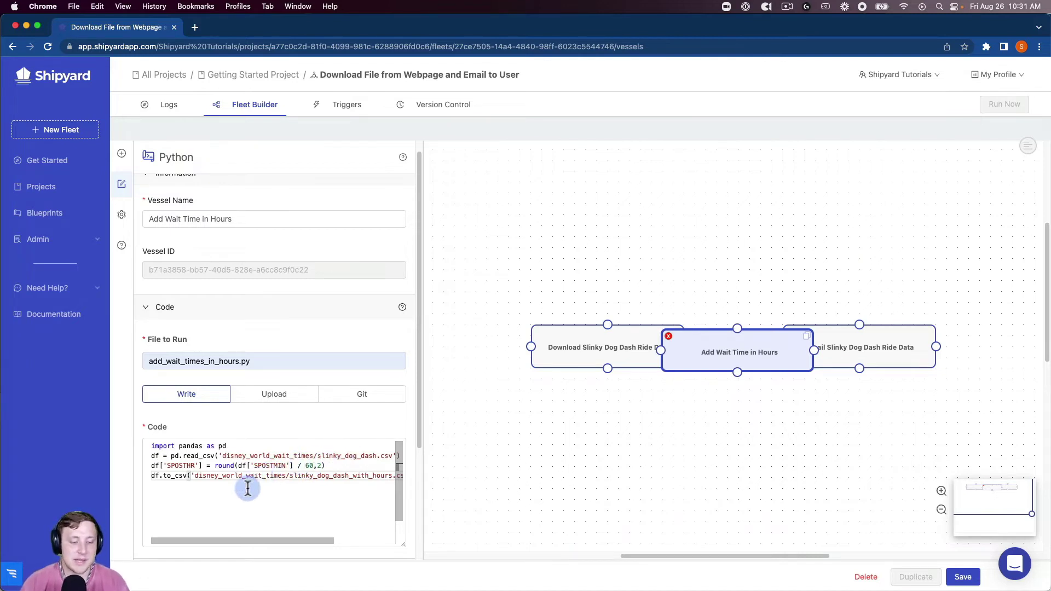
{"action": "left_click_drag", "start_coordinate": [192, 541], "coordinate": [234, 544]}
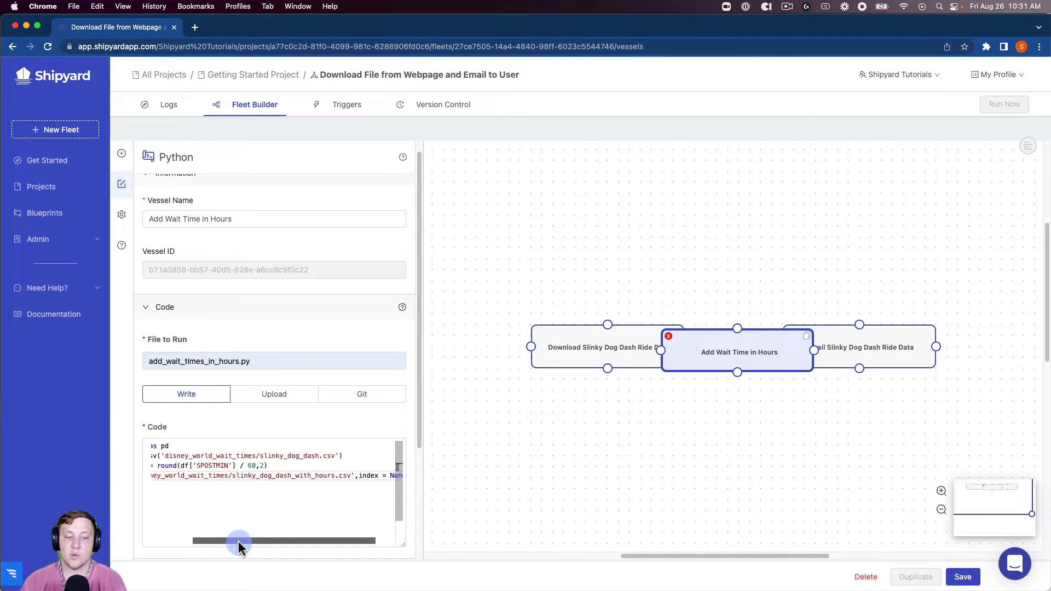
{"action": "left_click_drag", "start_coordinate": [235, 540], "coordinate": [195, 528]}
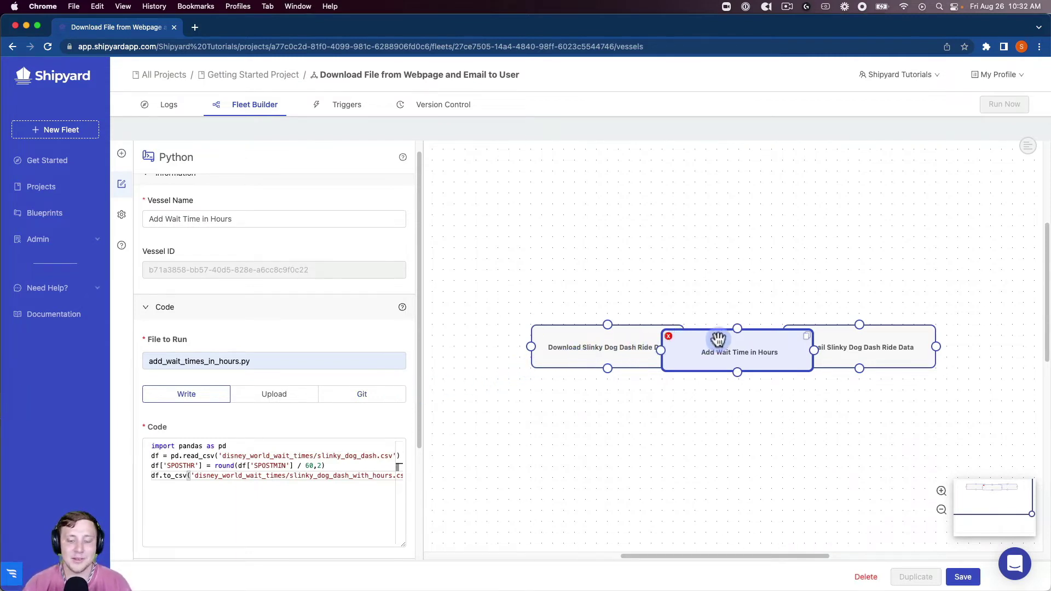
Remove the connection between the download and email vessels and line up all three vessels with Add Wait Time in Hours in the middle
{"action": "left_click_drag", "start_coordinate": [734, 352], "coordinate": [725, 271]}
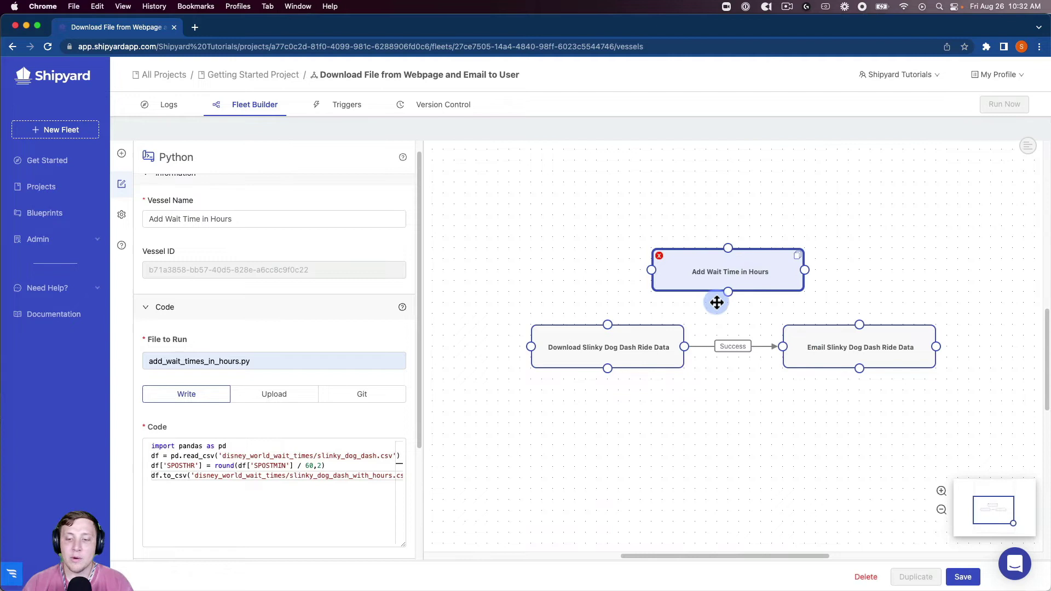
{"action": "left_click", "coordinate": [718, 348]}
{"action": "left_click_drag", "start_coordinate": [613, 347], "coordinate": [526, 274]}
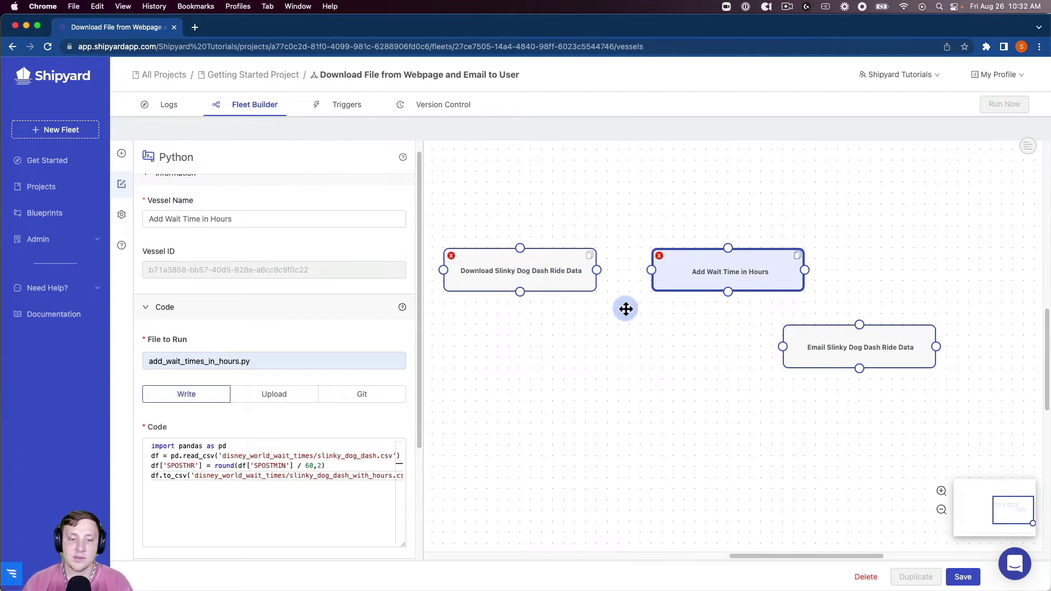
{"action": "left_click_drag", "start_coordinate": [909, 345], "coordinate": [975, 269]}
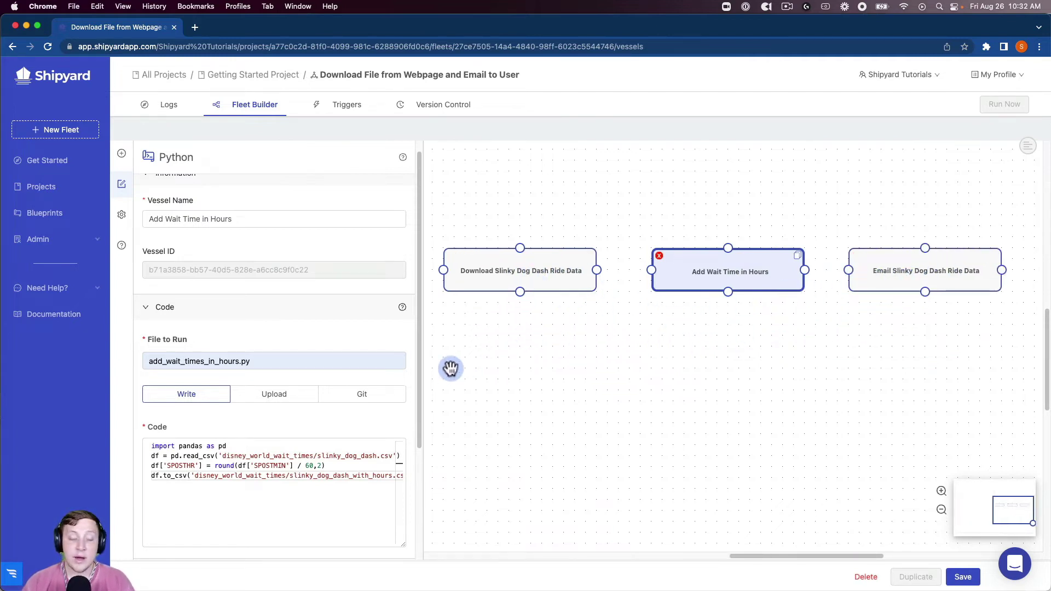
Add the Python package pandas with version >1.0.0 to the Add Wait Time in Hours vessel
{"action": "scroll", "coordinate": [285, 376], "scroll_direction": "down", "scroll_amount": 3}
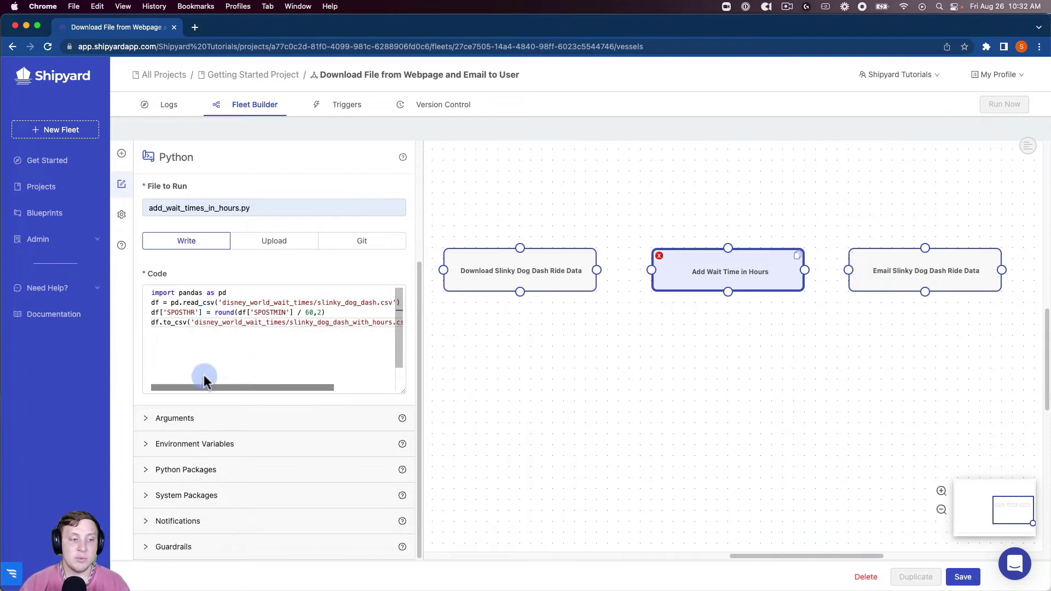
{"action": "left_click", "coordinate": [208, 471]}
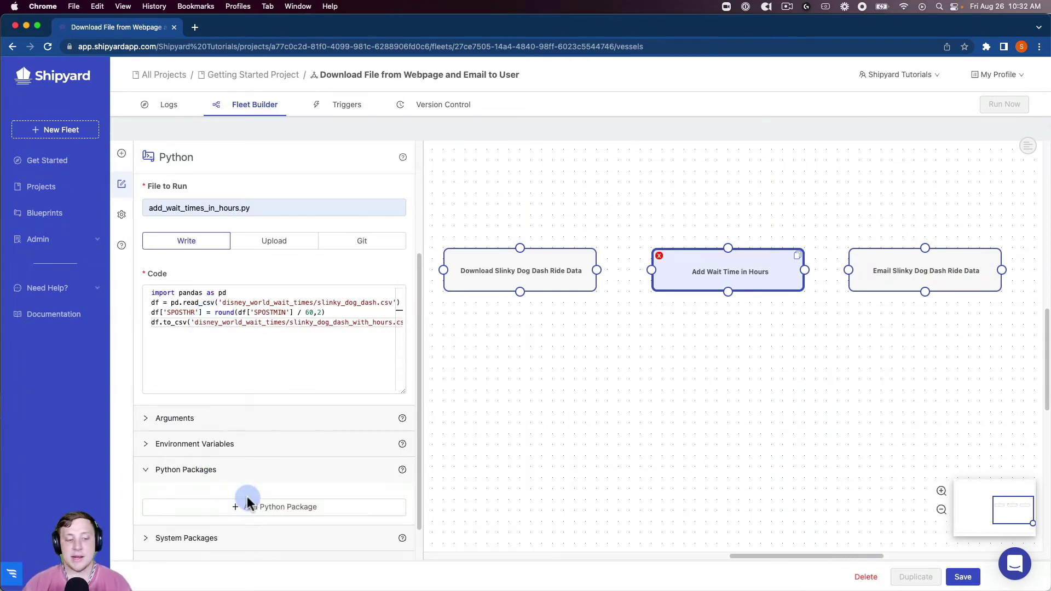
{"action": "left_click", "coordinate": [253, 510]}
{"action": "left_click", "coordinate": [202, 534]}
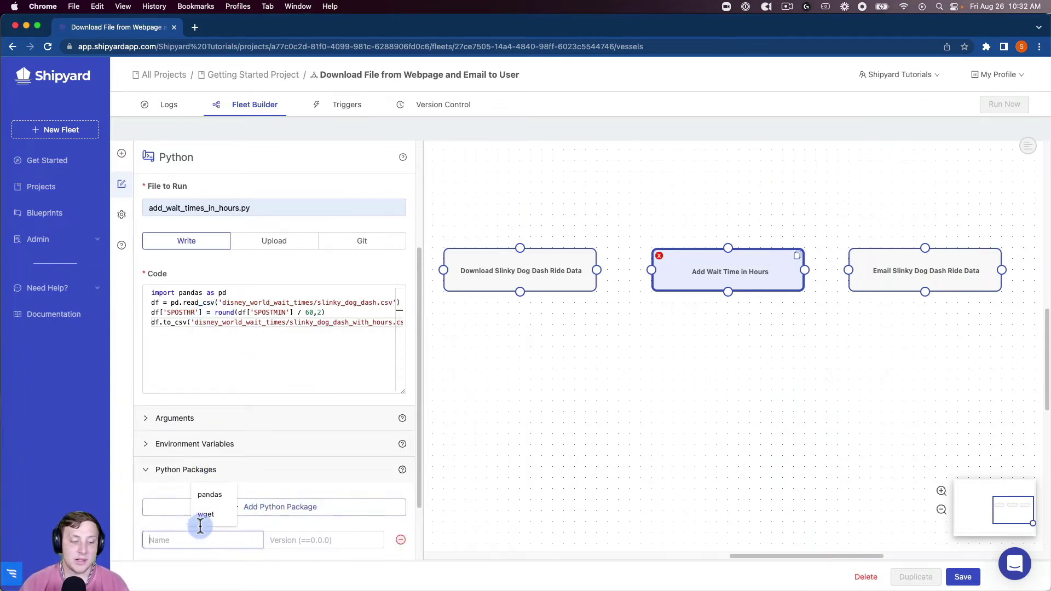
{"action": "left_click", "coordinate": [221, 503]}
{"action": "left_click", "coordinate": [273, 539]}
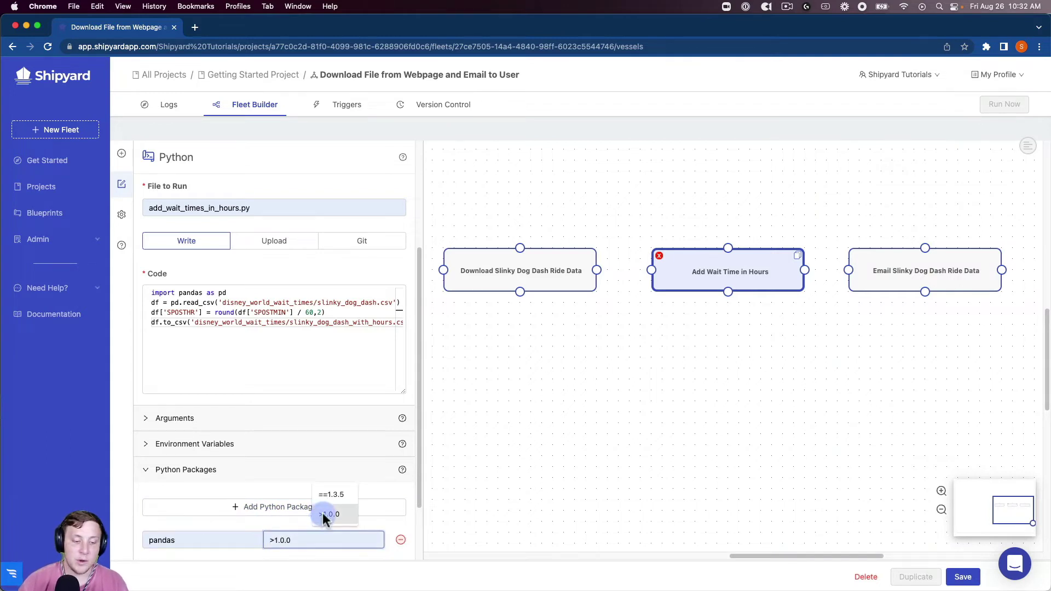
{"action": "left_click", "coordinate": [327, 518]}
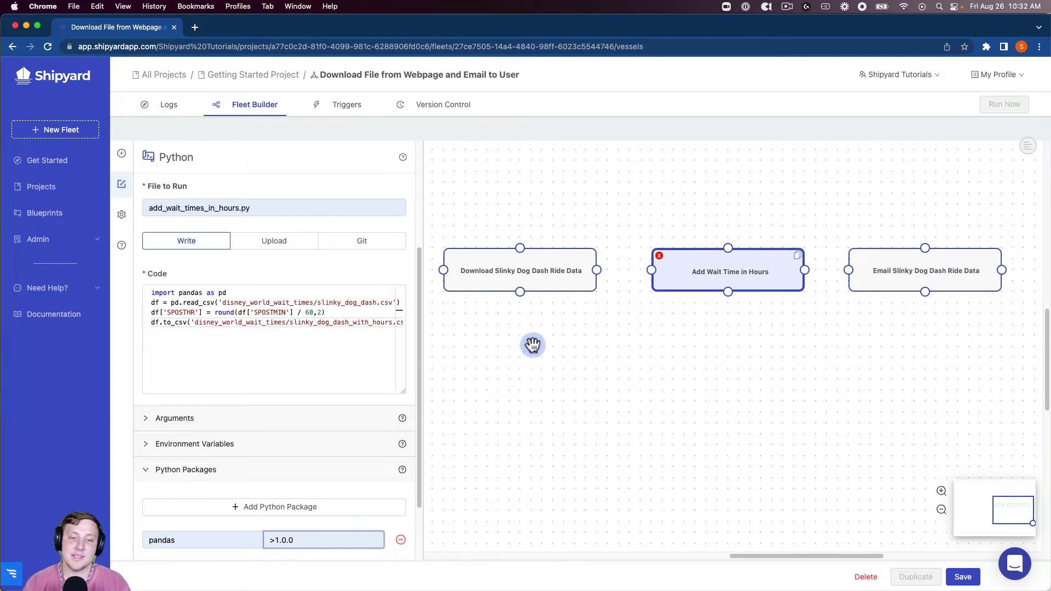
Connect Download Slinky Dog Dash Ride Data to Add Wait Time in Hours, and that vessel to Email Slinky Dog Dash Ride Data
{"action": "left_click_drag", "start_coordinate": [597, 267], "coordinate": [652, 270]}
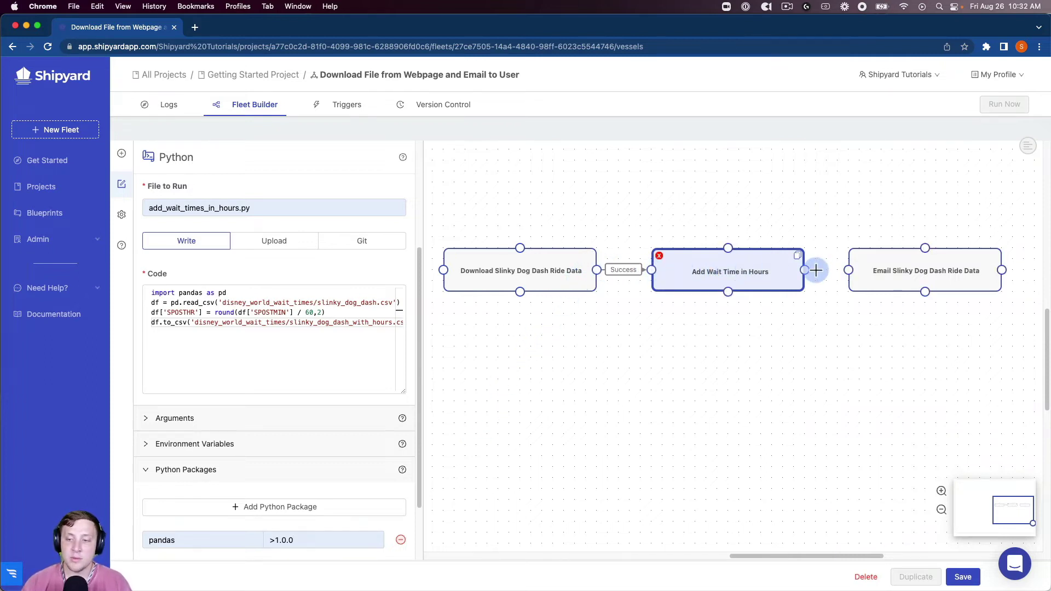
{"action": "left_click_drag", "start_coordinate": [805, 270], "coordinate": [849, 270]}
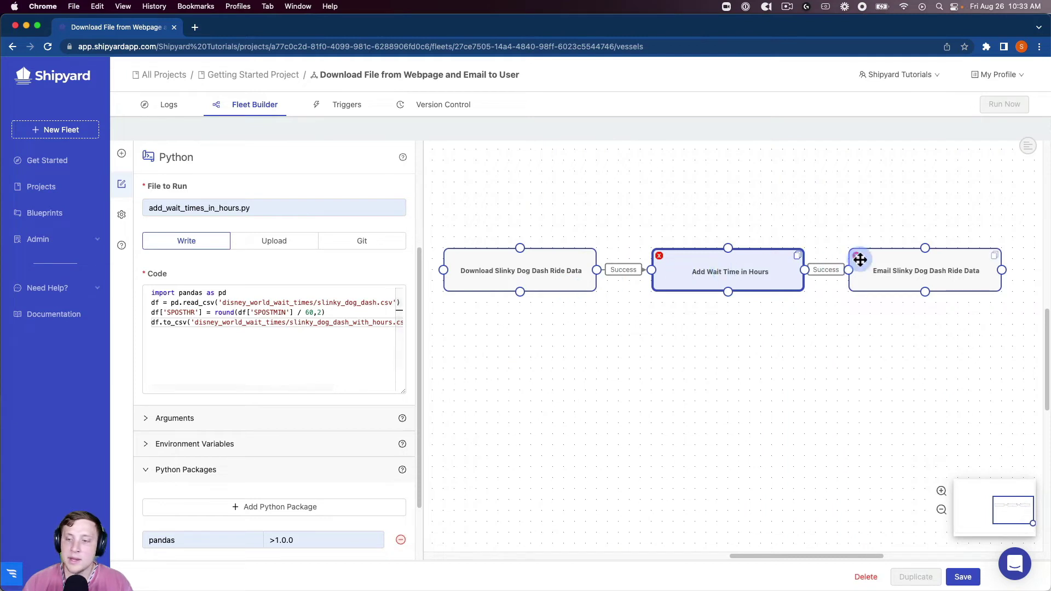
Set the attachment file name of the Email Slinky Dog Dash Ride Data vessel to slinky_dog_dash_with_hours.csv
{"action": "double_click", "coordinate": [323, 323]}
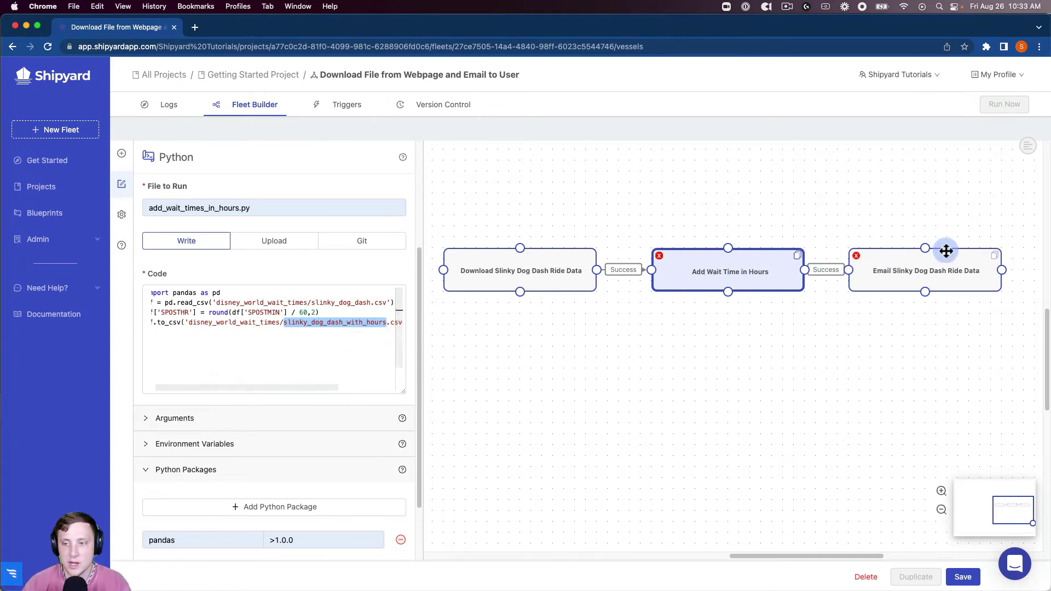
{"action": "left_click", "coordinate": [893, 272]}
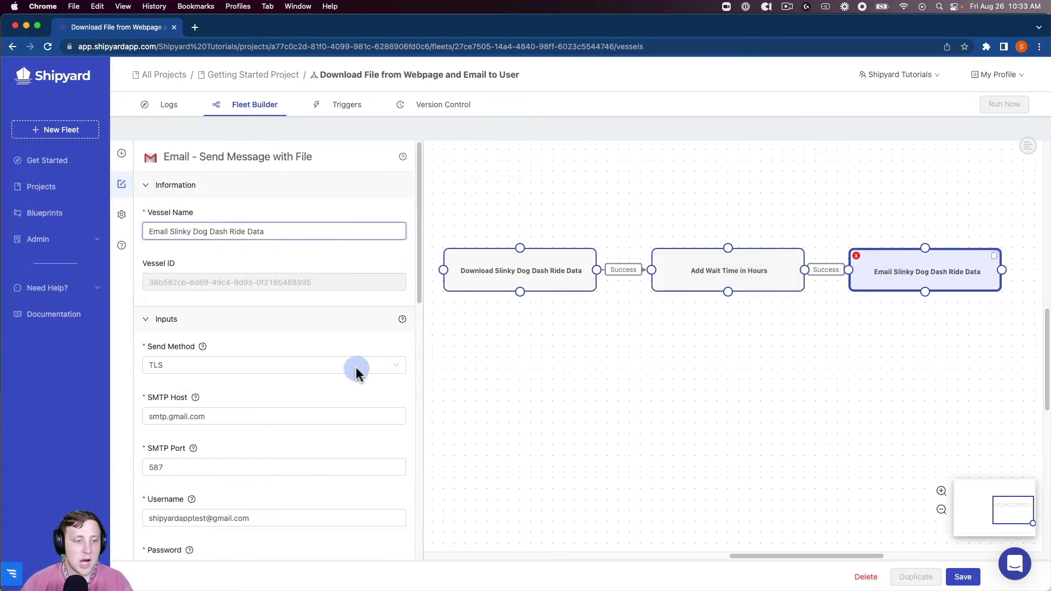
{"action": "scroll", "coordinate": [270, 392], "scroll_direction": "down", "scroll_amount": 8}
{"action": "scroll", "coordinate": [252, 393], "scroll_direction": "down", "scroll_amount": 3}
{"action": "double_click", "coordinate": [176, 387]}
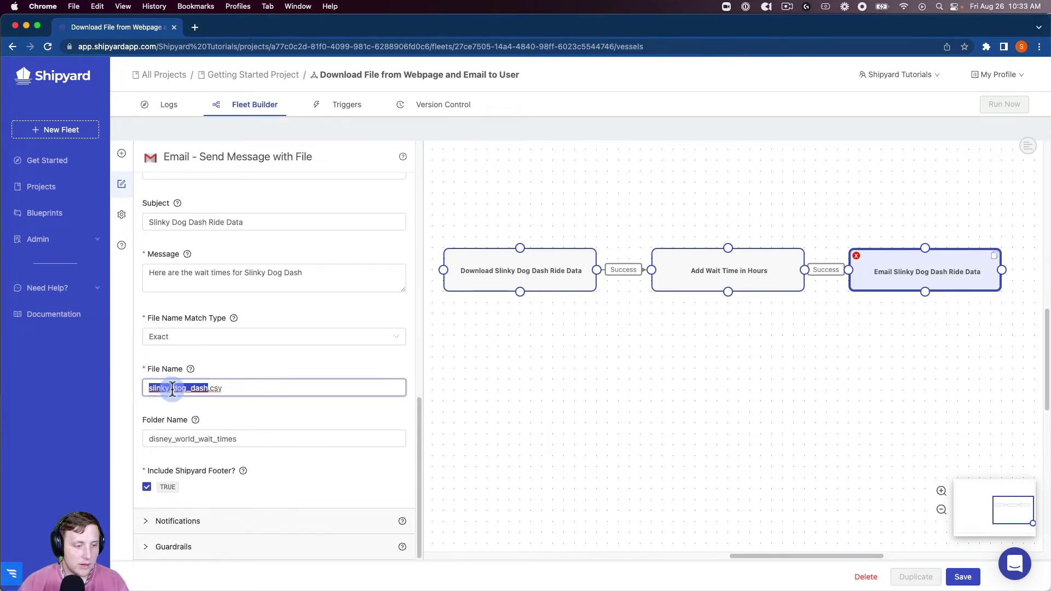
{"action": "type", "text": "slinky_dog_dash_with_hours.csv"}
{"action": "key", "text": "Left"}
{"action": "key", "text": "Left"}
{"action": "key", "text": "Left"}
{"action": "key", "text": "Left"}
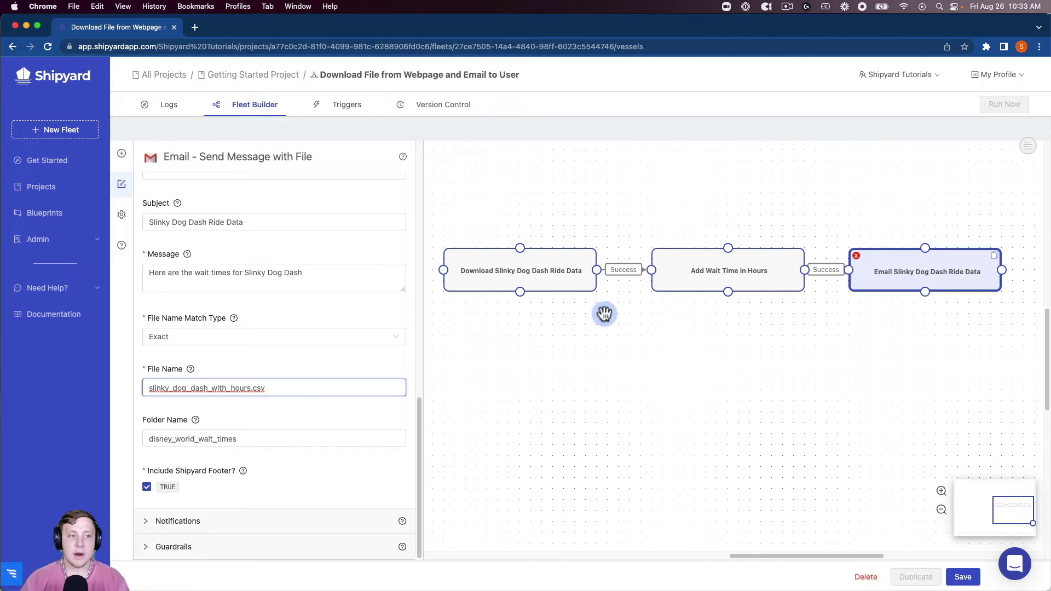
Save the fleet and run it on demand
{"action": "left_click", "coordinate": [962, 576]}
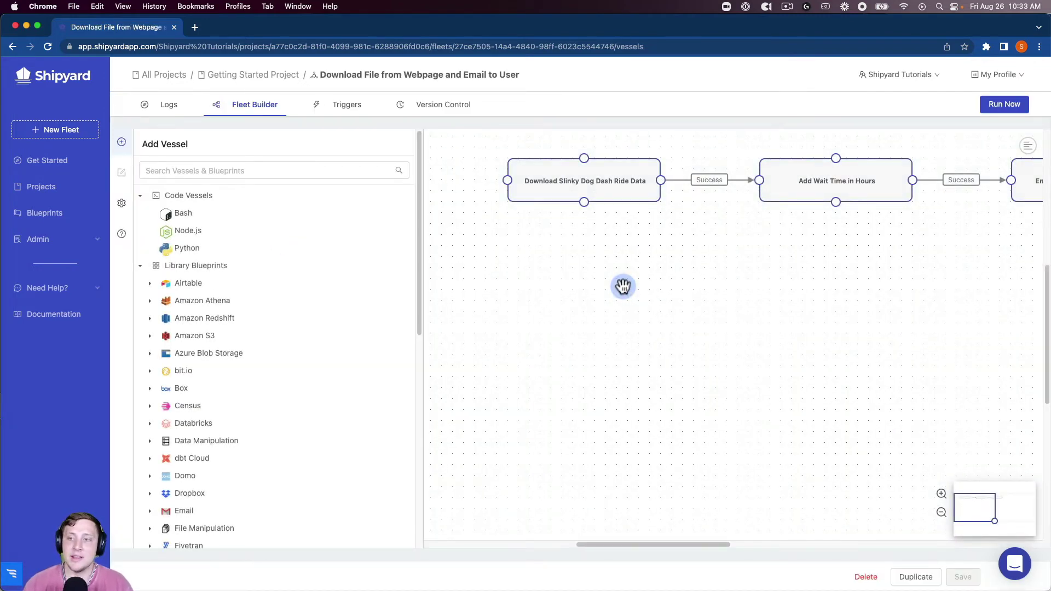
{"action": "left_click", "coordinate": [1002, 114]}
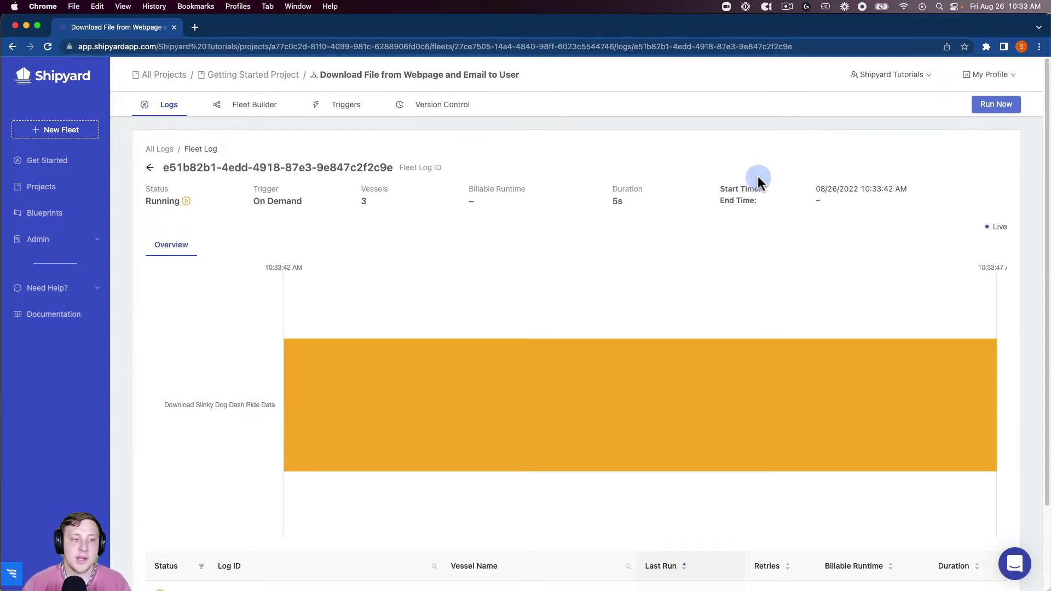
Examine the Download Slinky Dog Dash Ride Data vessel's log output and the fleet log's timeline and vessel statuses
{"action": "mouse_move", "coordinate": [354, 379]}
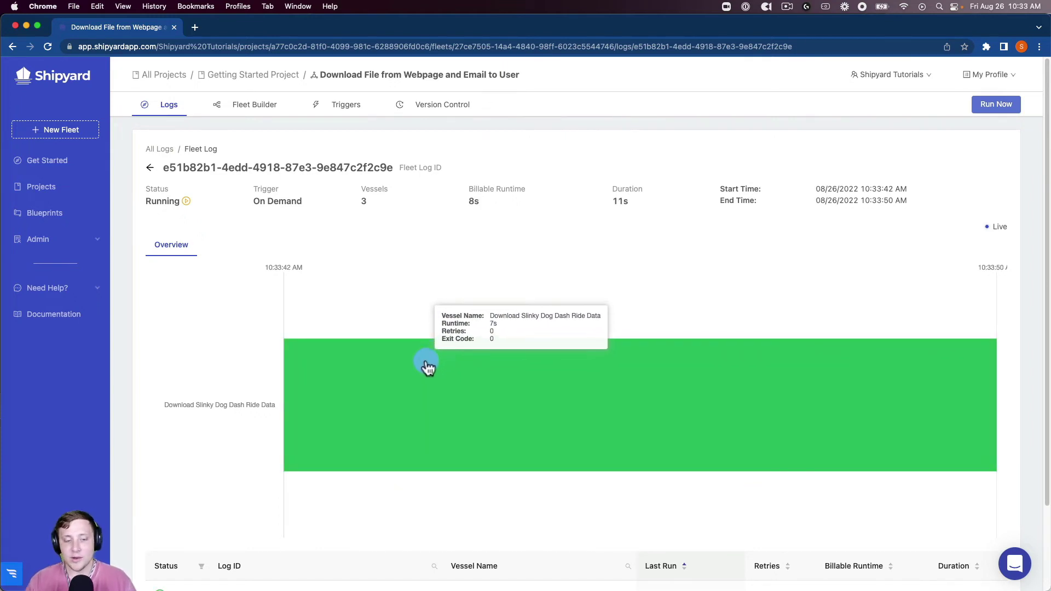
{"action": "left_click", "coordinate": [418, 373]}
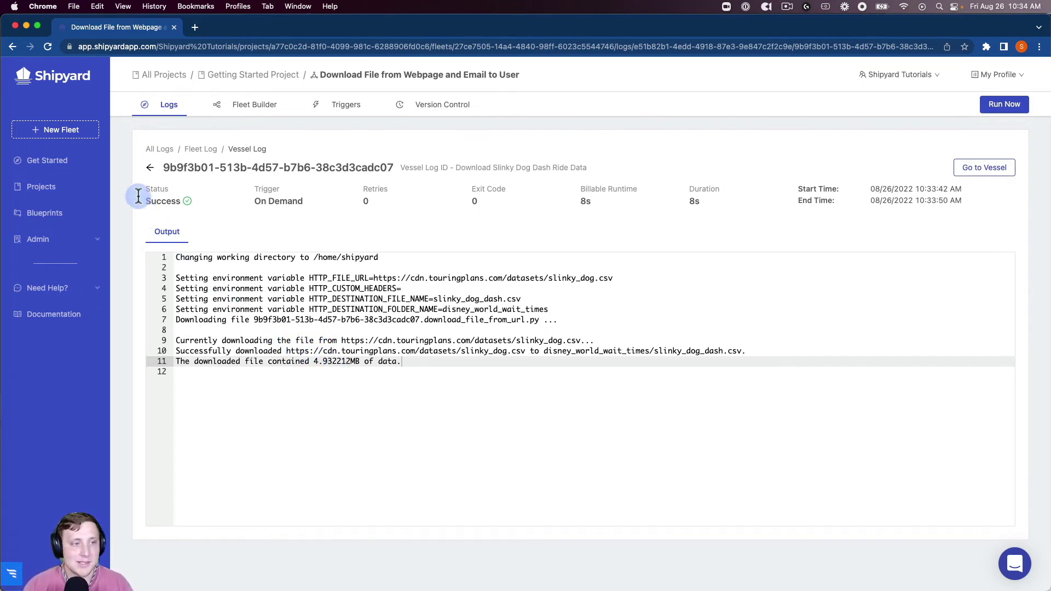
{"action": "left_click", "coordinate": [148, 170]}
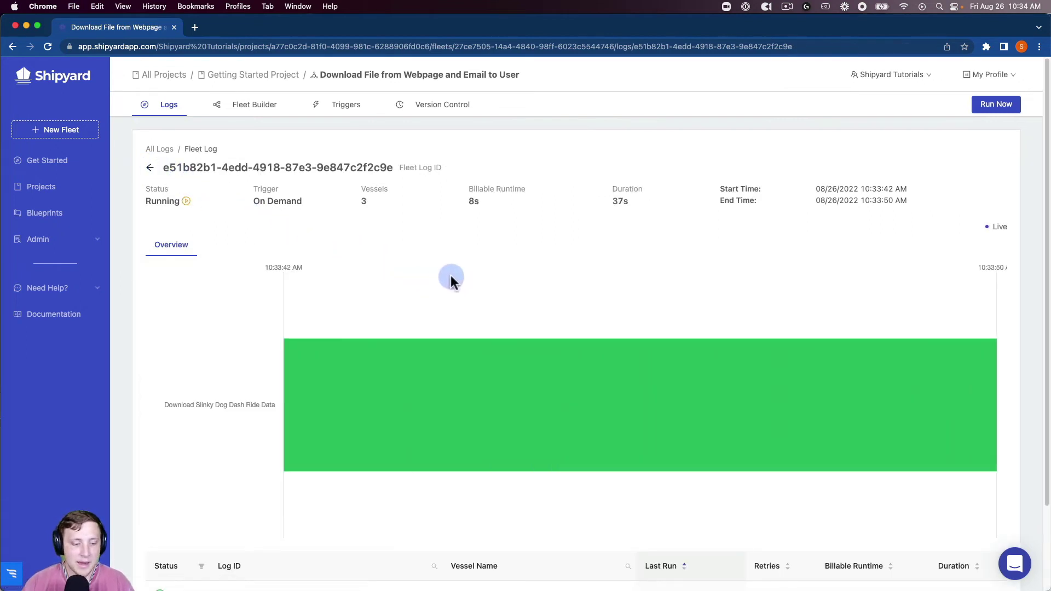
{"action": "scroll", "coordinate": [451, 277], "scroll_direction": "down", "scroll_amount": 3}
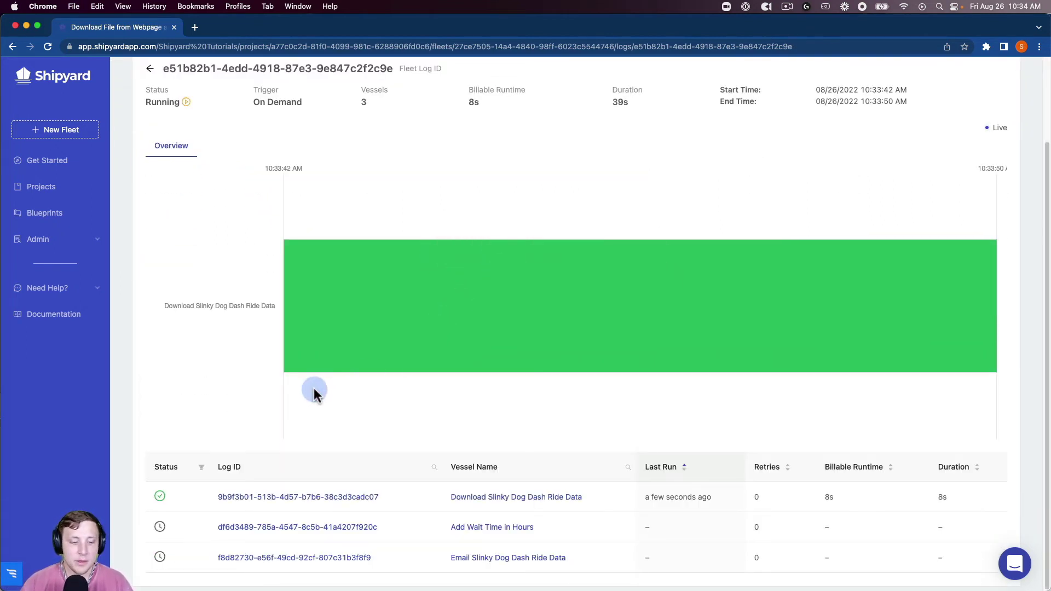
{"action": "mouse_move", "coordinate": [324, 347]}
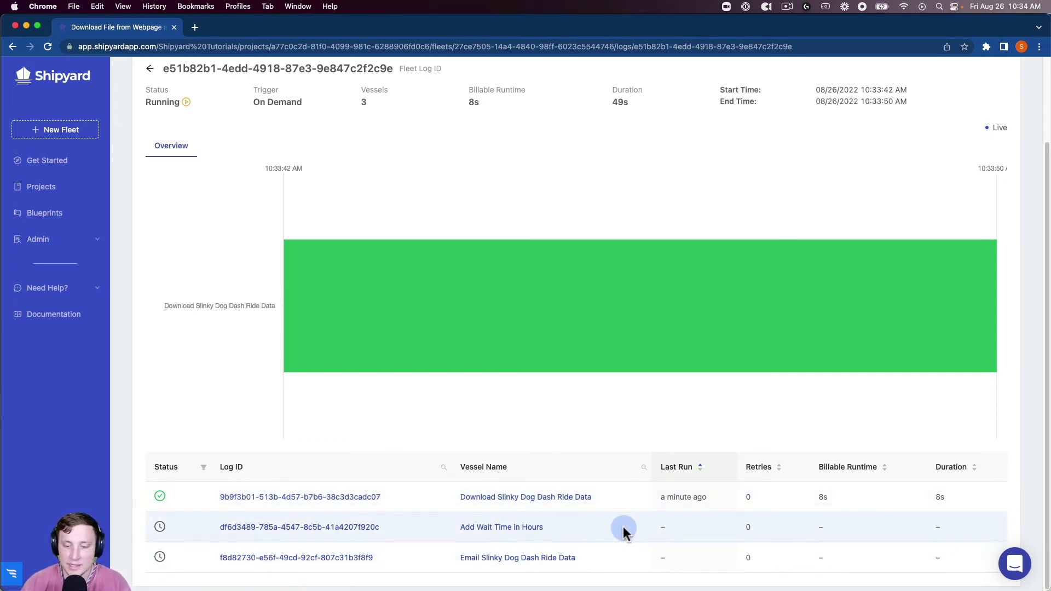
{"action": "mouse_move", "coordinate": [679, 498]}
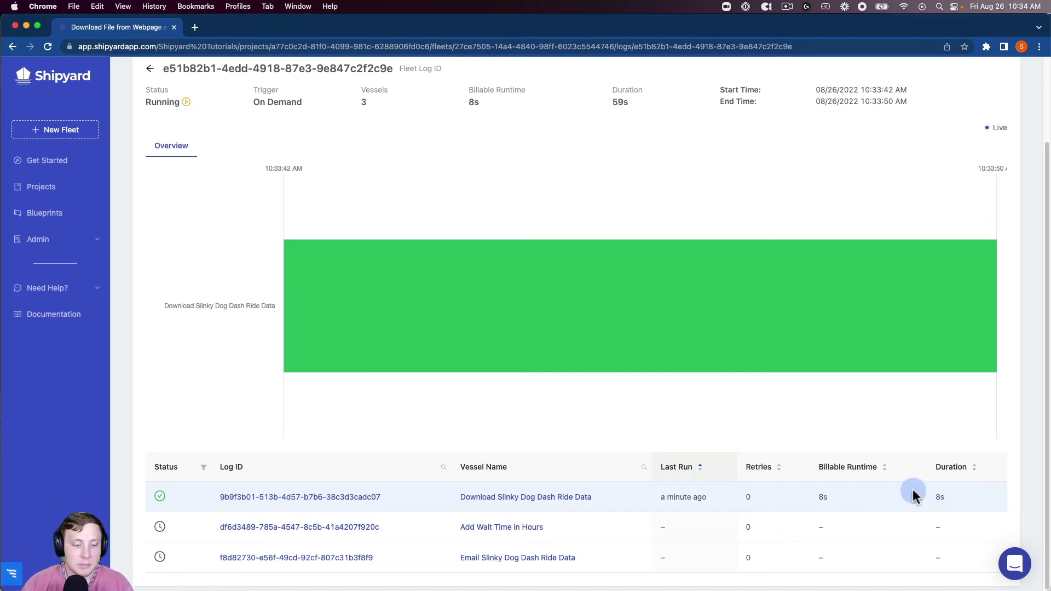
{"action": "scroll", "coordinate": [913, 495], "scroll_direction": "up", "scroll_amount": 2}
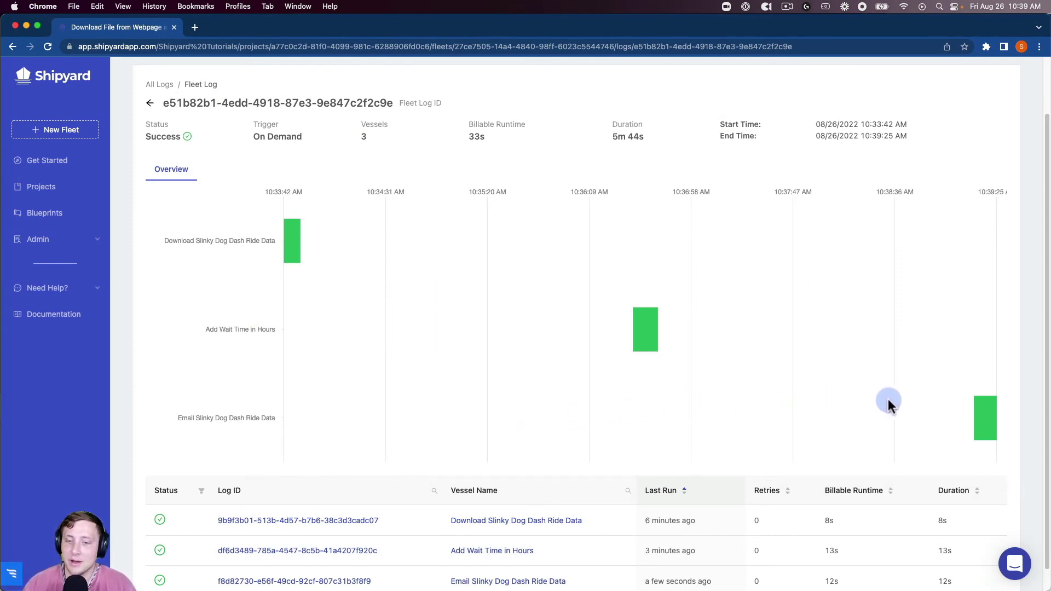
Open the log output of the Email Slinky Dog Dash Ride Data vessel from the fleet log's timeline
{"action": "mouse_move", "coordinate": [1008, 416]}
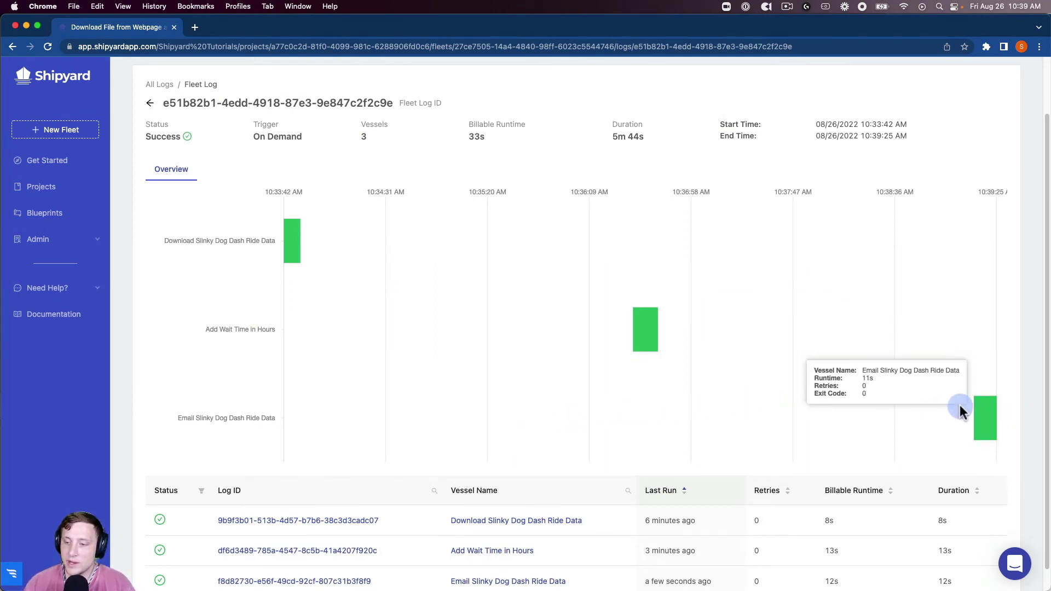
{"action": "left_click", "coordinate": [1003, 425]}
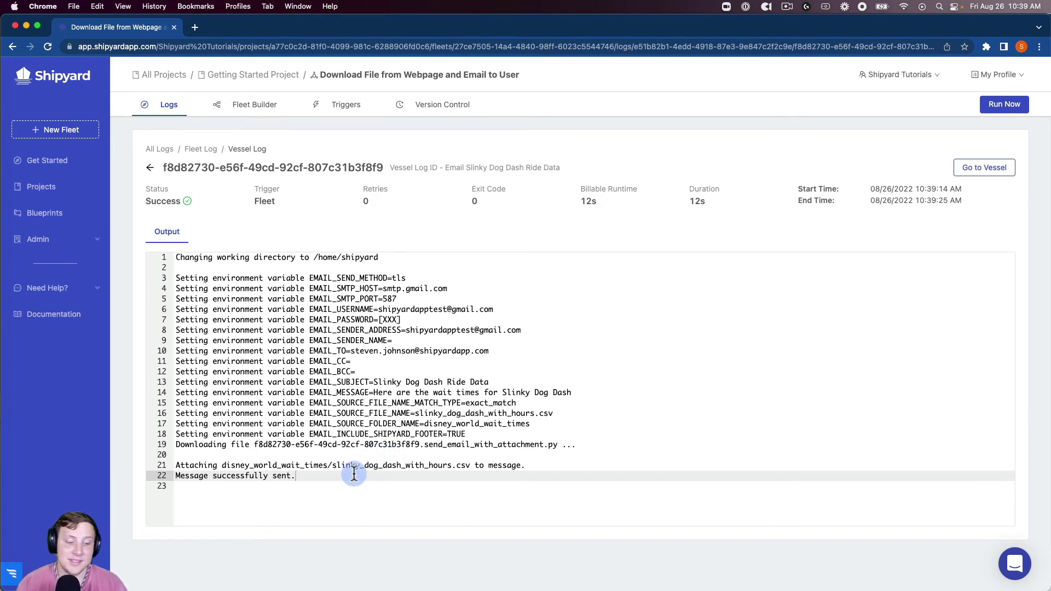
{"action": "mouse_move", "coordinate": [218, 588]}
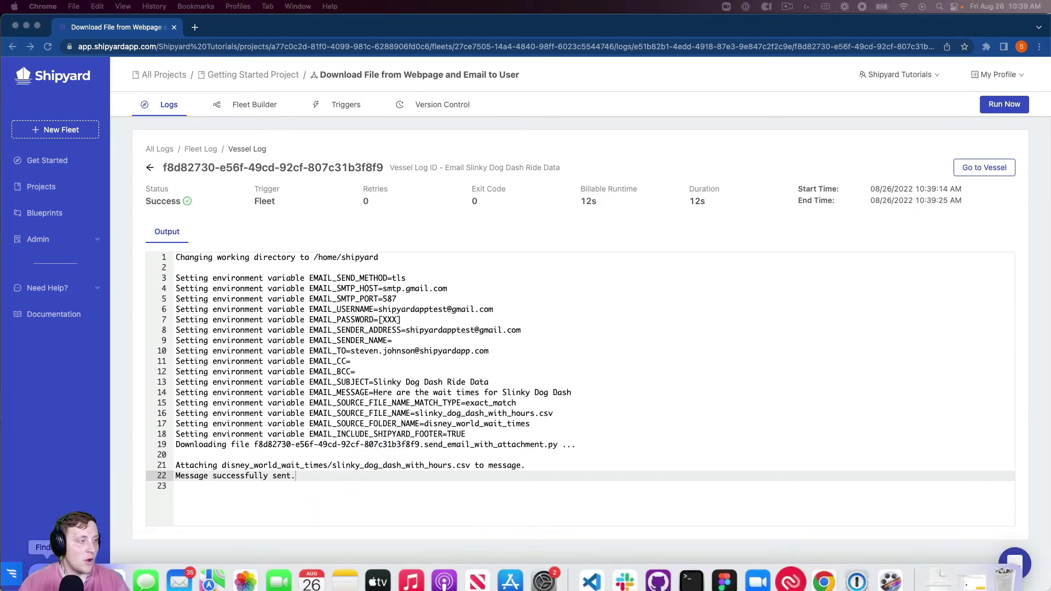